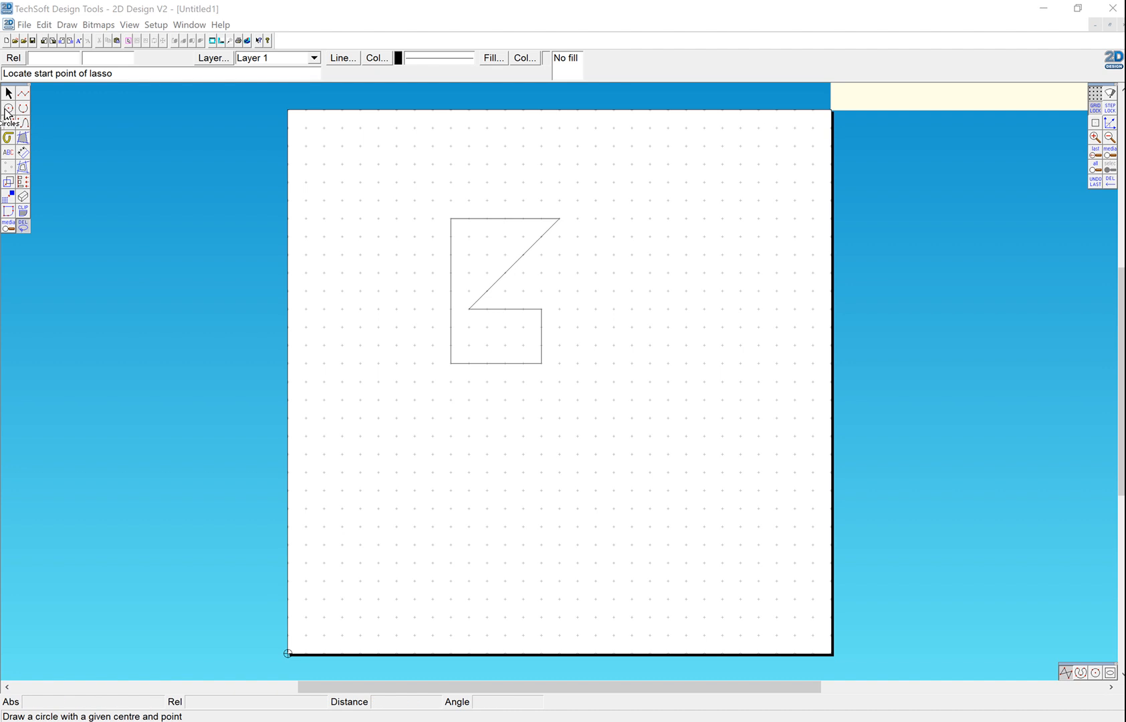
Step: Draw a circle with a 20 mm radius centred at 200, 200 mm, using the relative point 0, 20
click(7, 110)
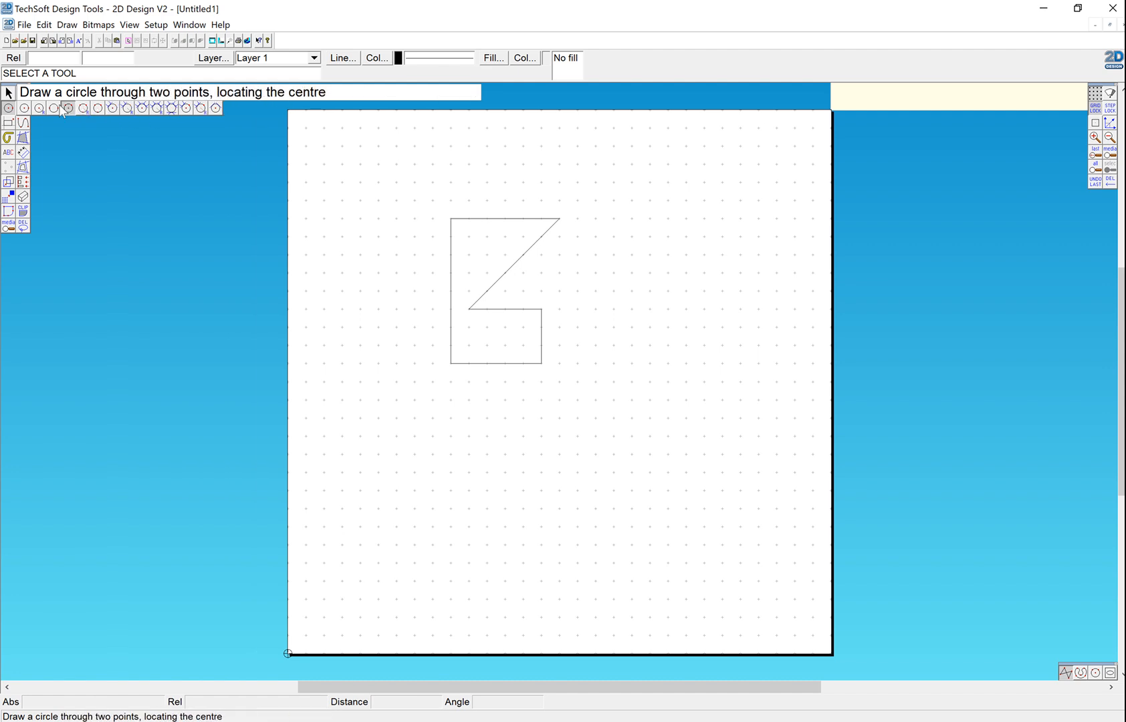
click(24, 108)
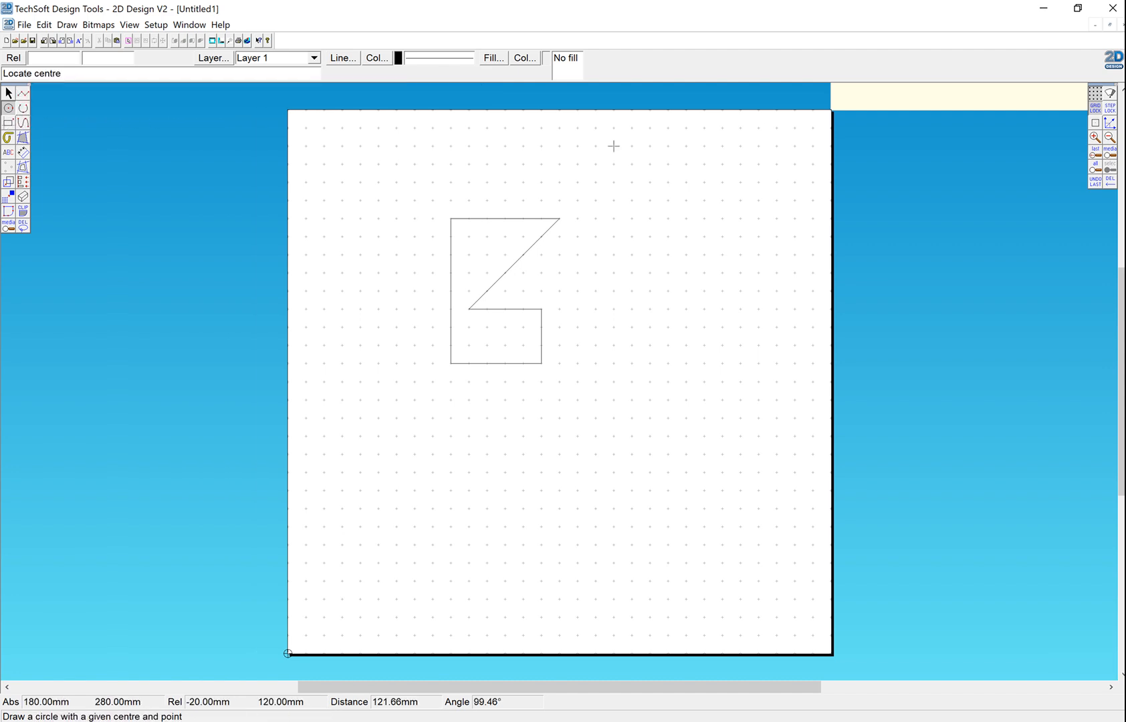
click(649, 290)
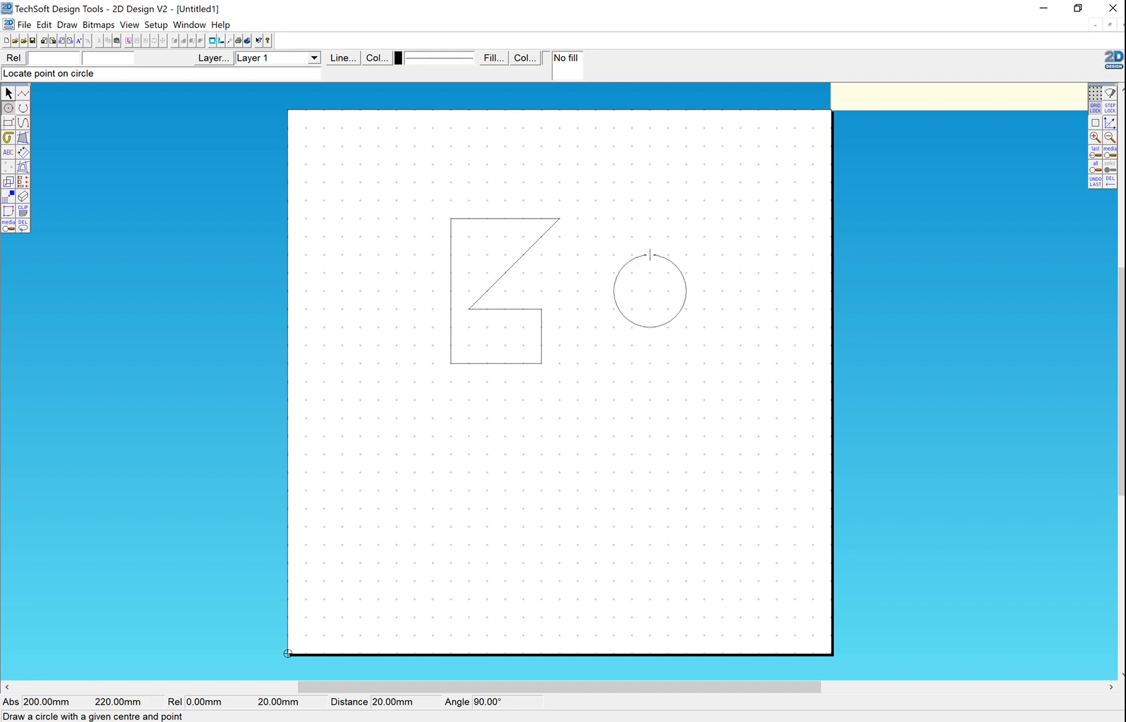
click(70, 60)
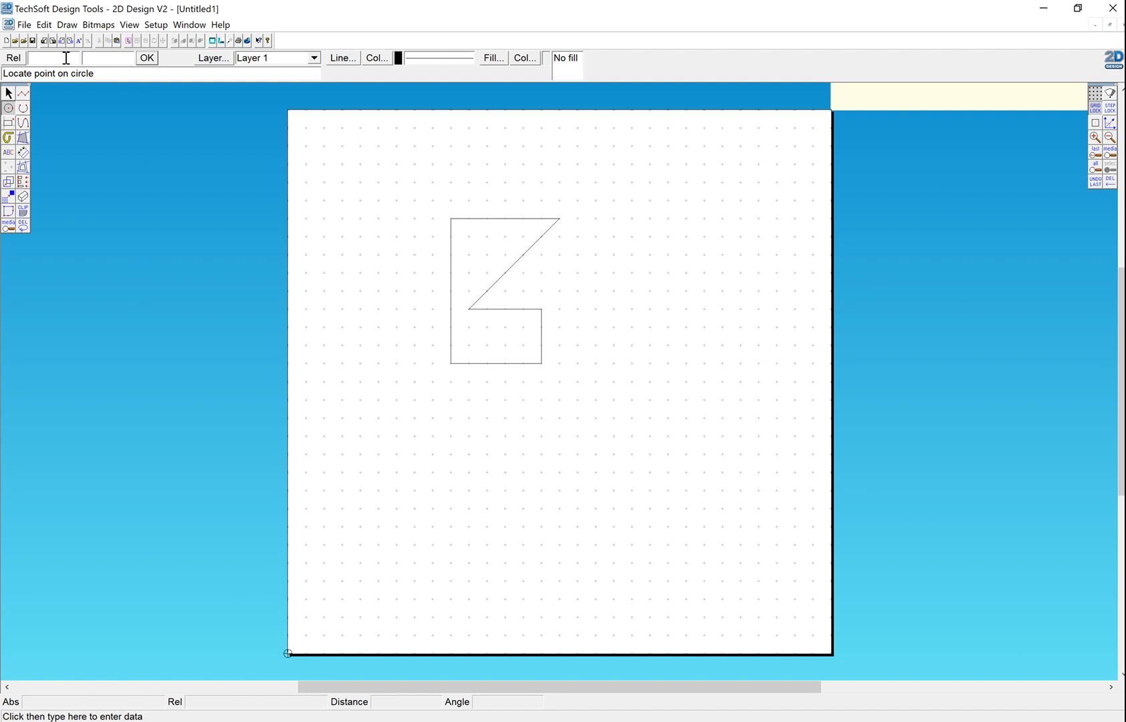
text(0)
click(147, 58)
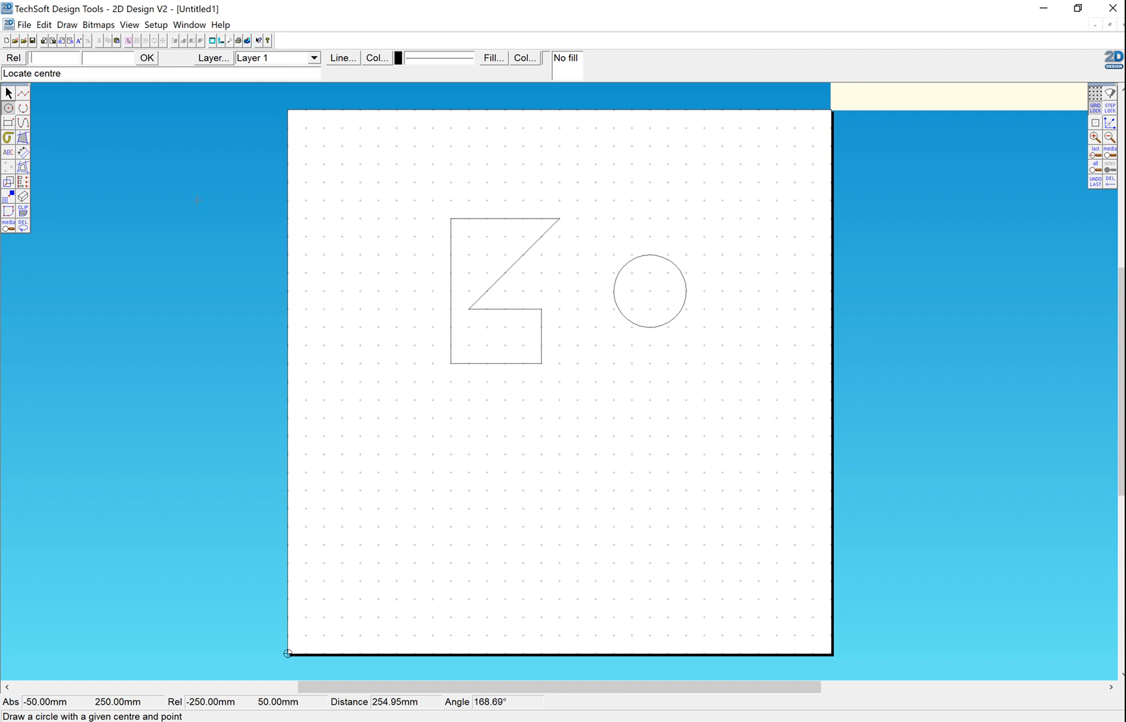
Step: Draw a 40 by 40 mm square with its lower-left corner at 70, 90 mm, below the angular outline
click(8, 124)
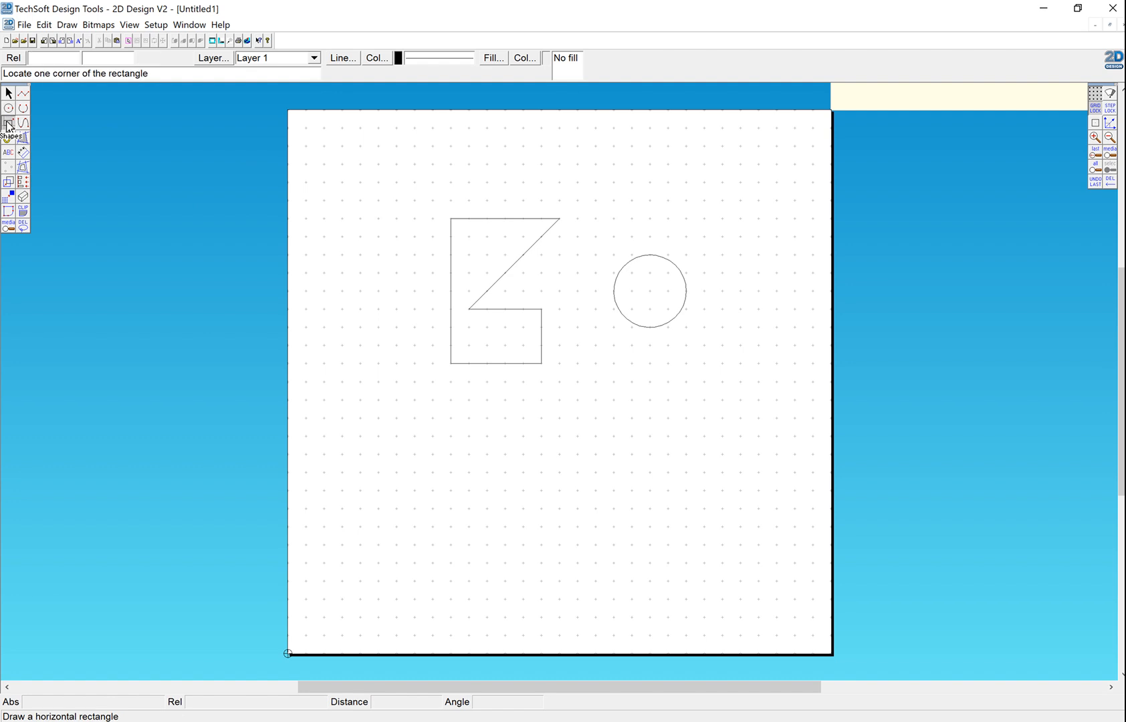
click(414, 491)
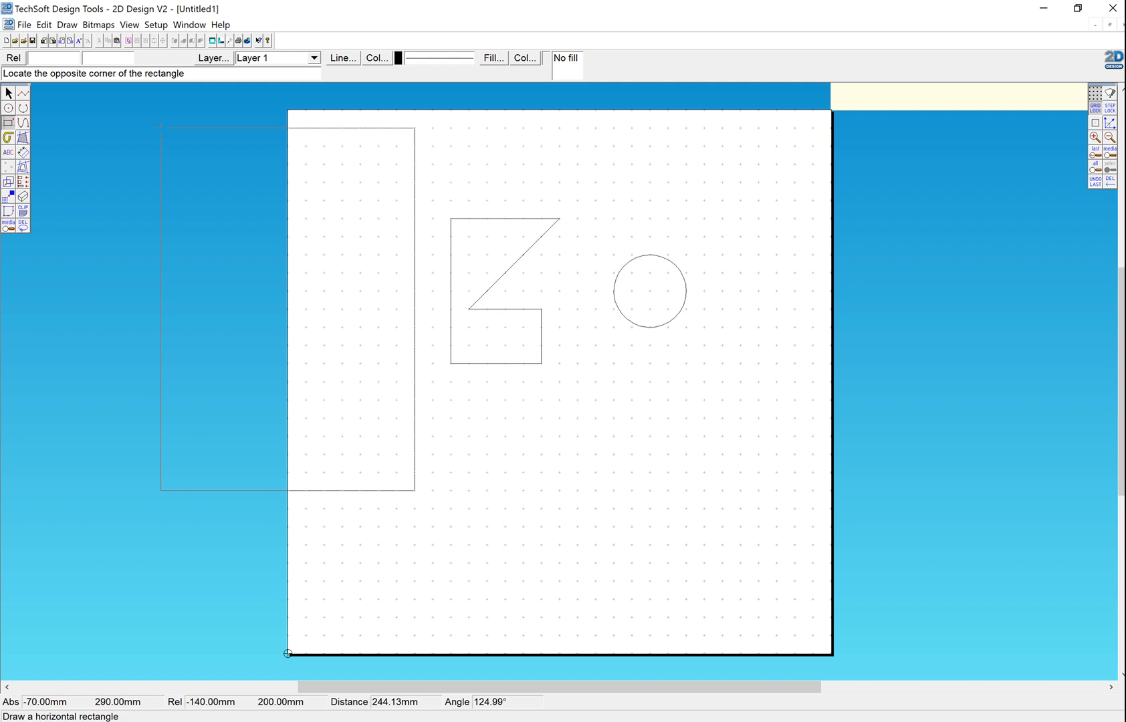
click(41, 58)
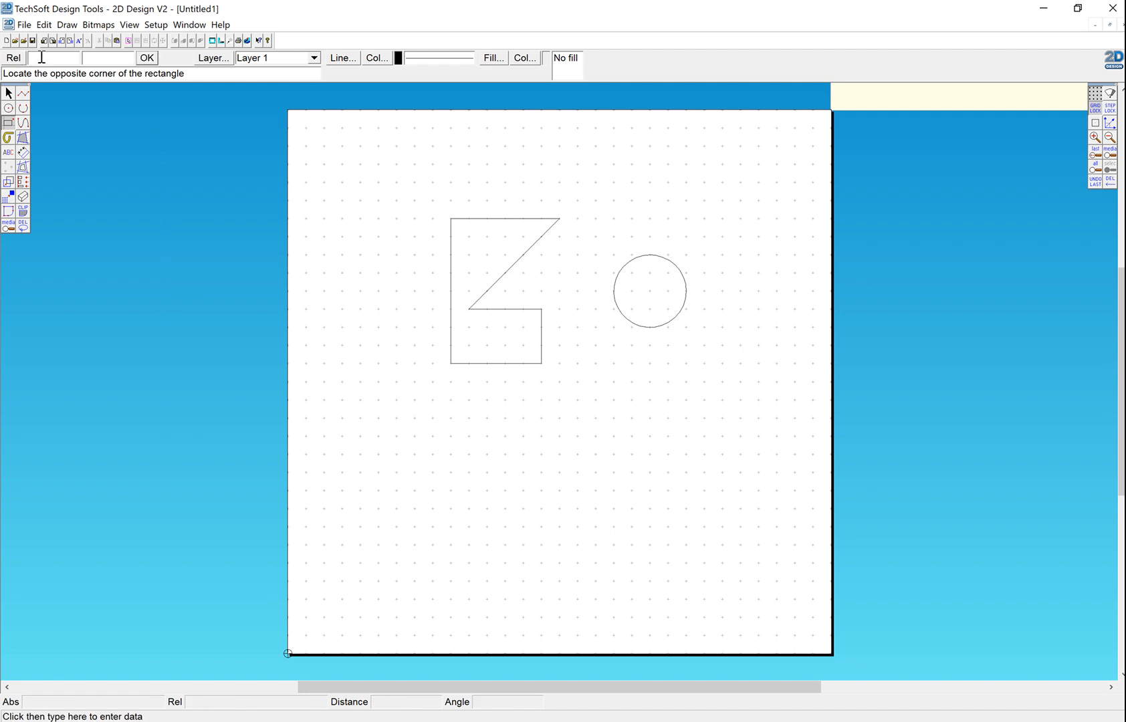
text(2)
click(146, 60)
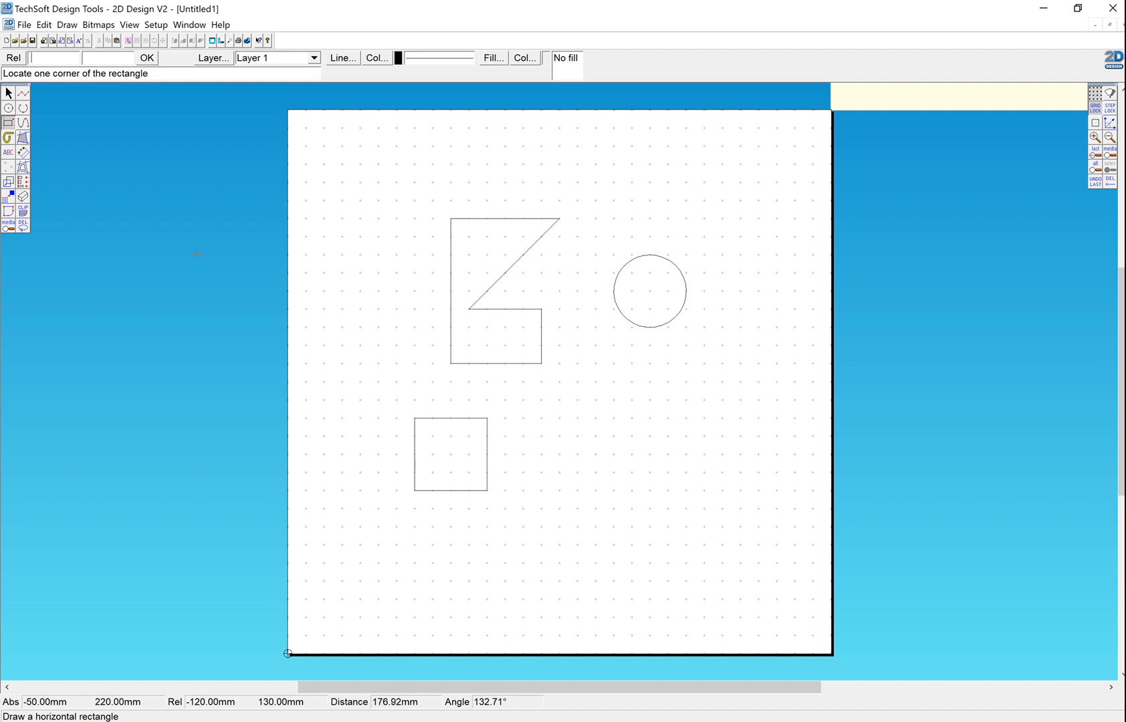
Step: Draw a regular 6-sided polygon on a 20 mm side from 160, 120 to 180, 120 mm, placing its body below that side
click(8, 122)
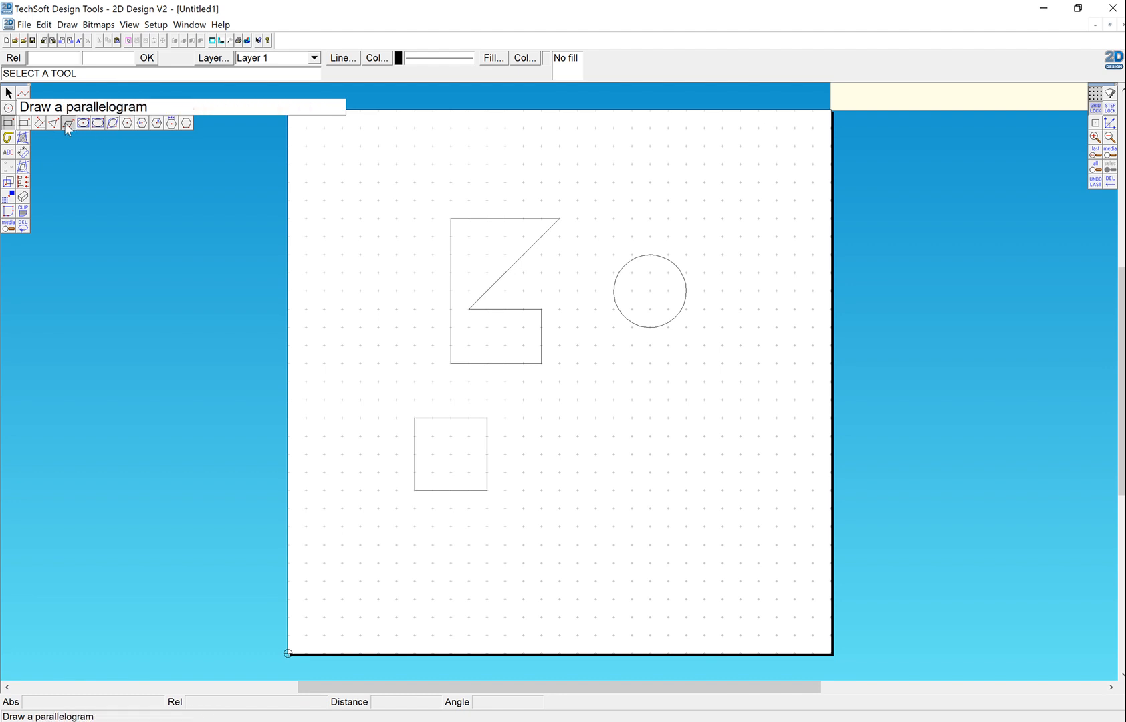
click(185, 122)
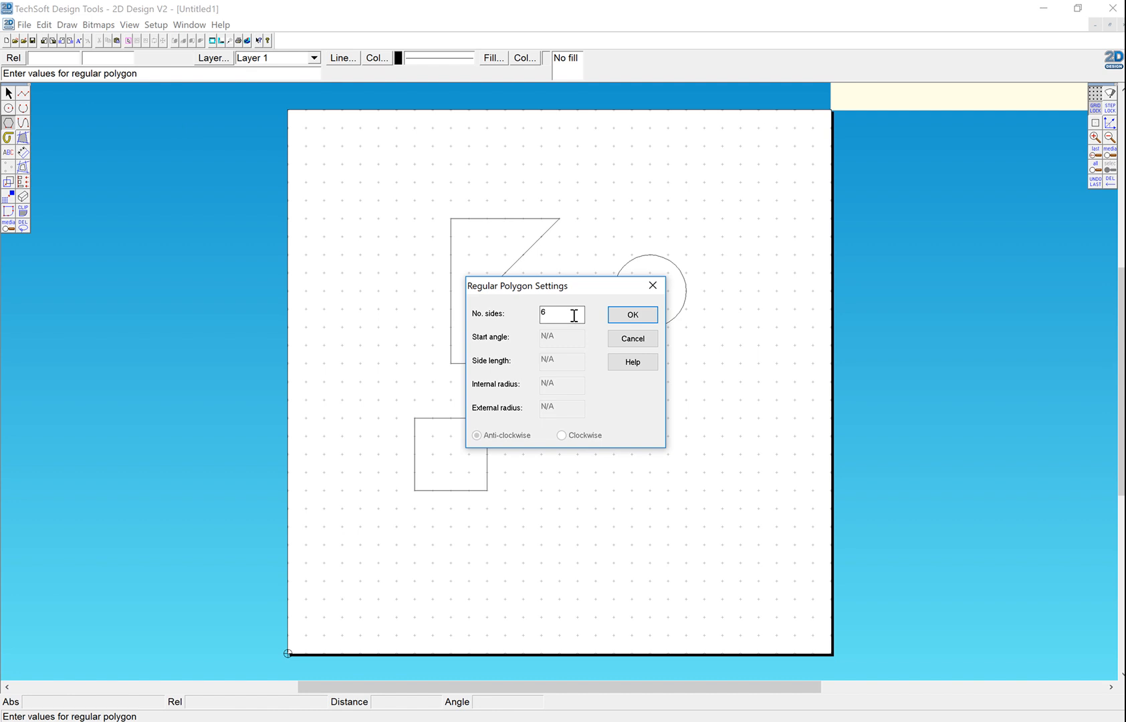
click(632, 314)
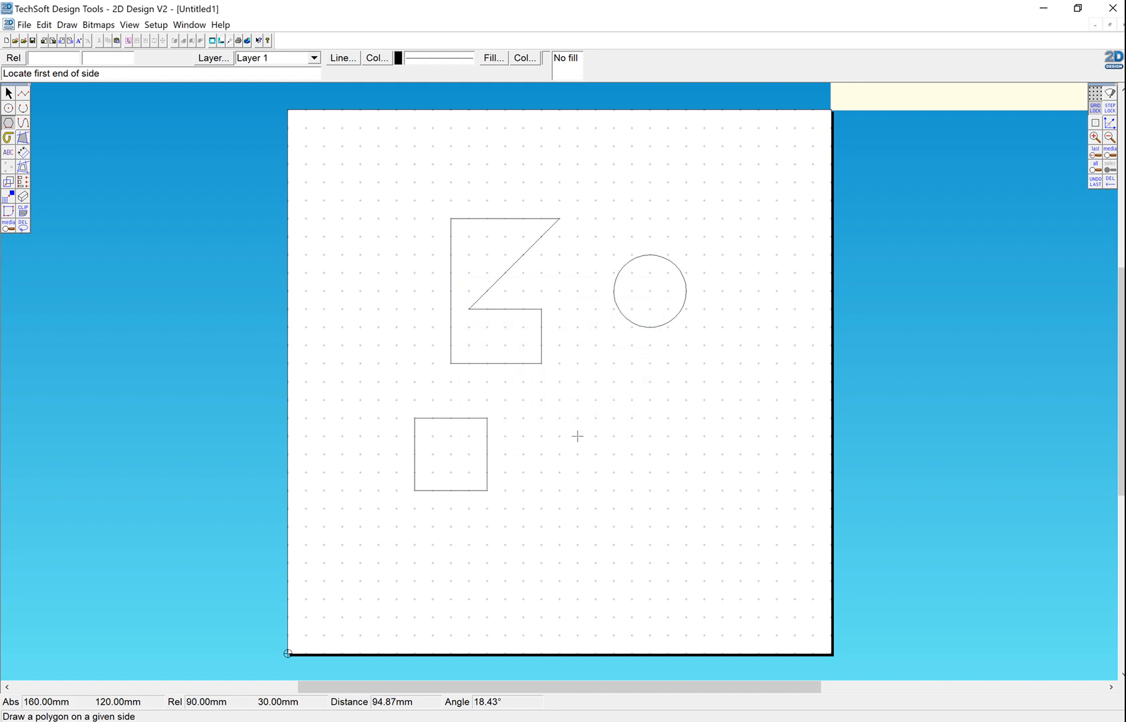
click(577, 436)
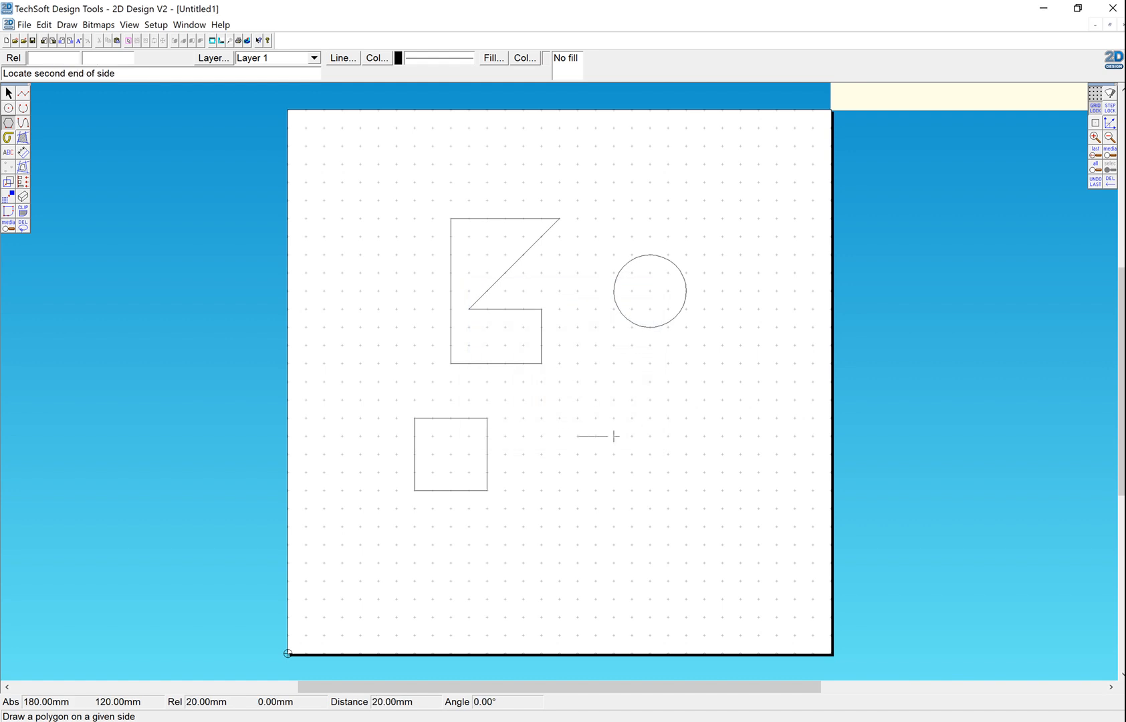
click(614, 436)
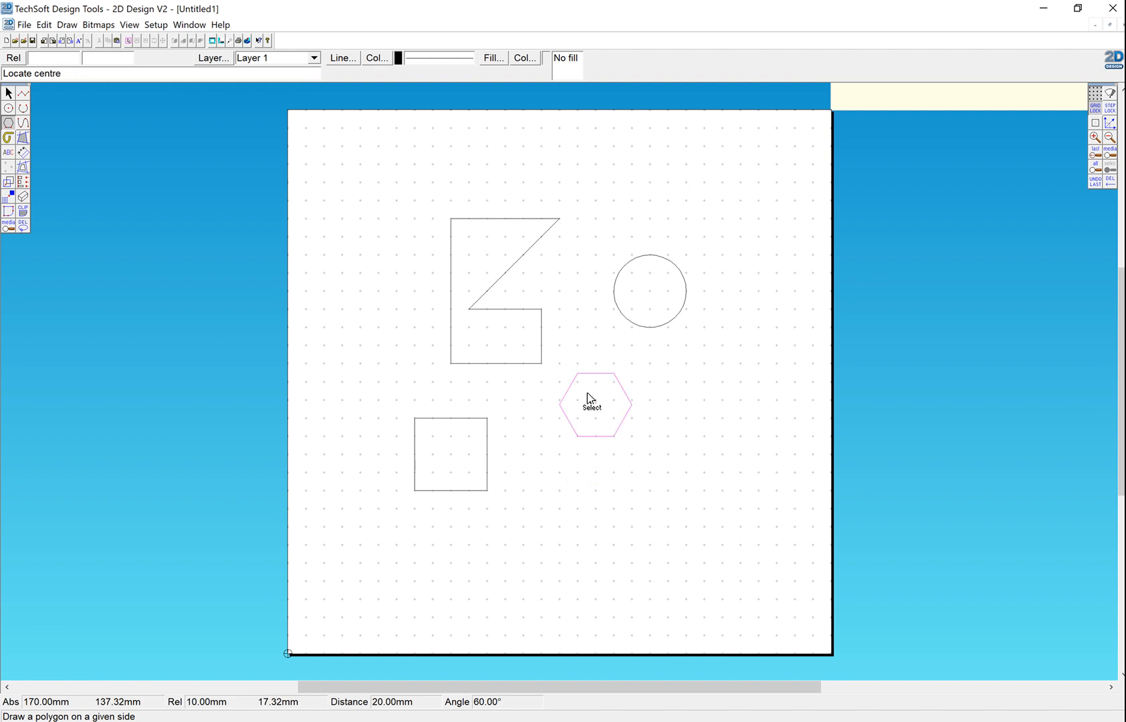
click(600, 470)
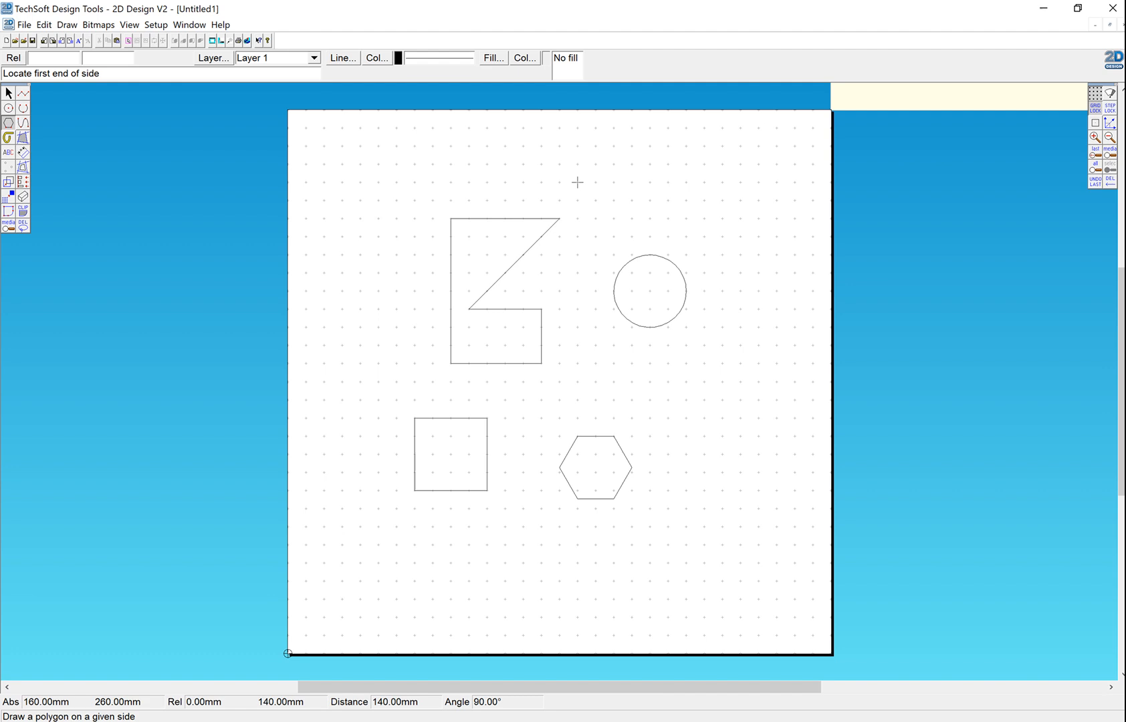
Step: Turn on Attach and draw a second hexagon outward from the first hexagon's upper-right side
click(1095, 123)
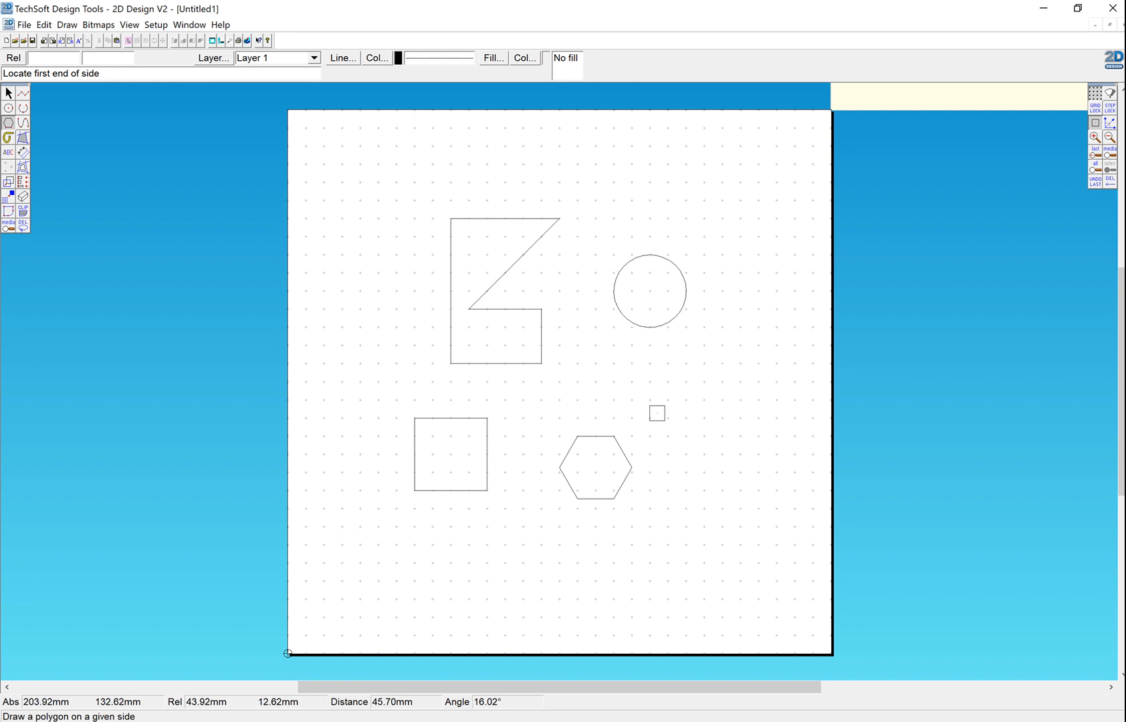
click(613, 435)
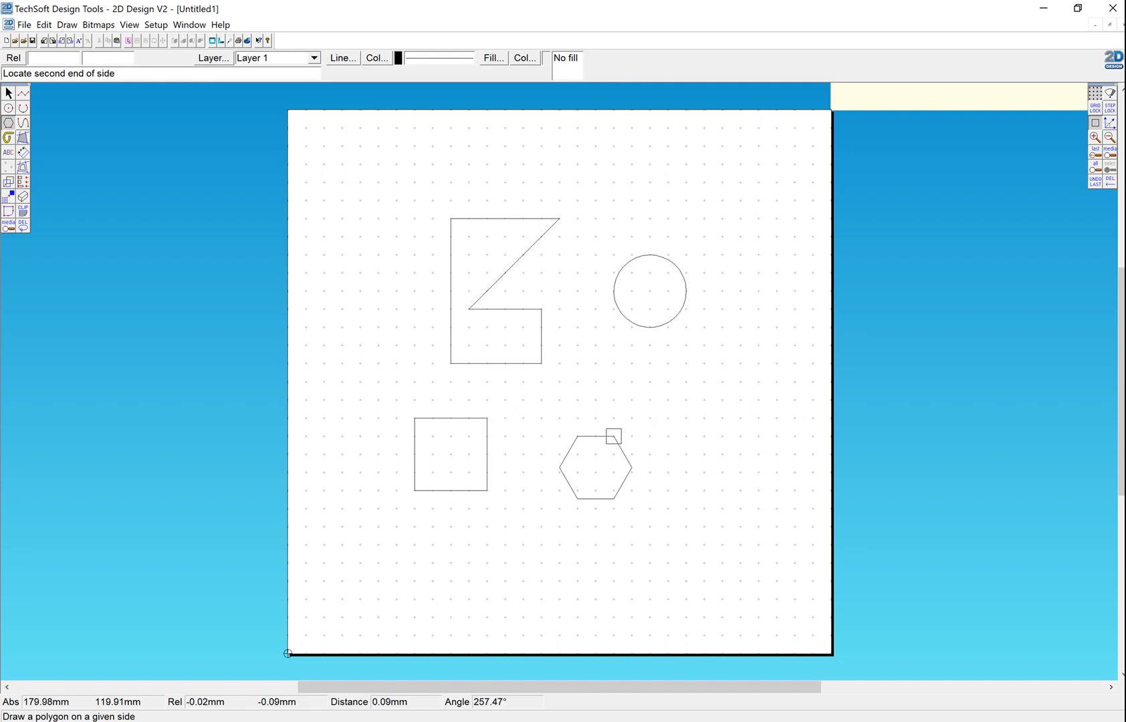
click(632, 467)
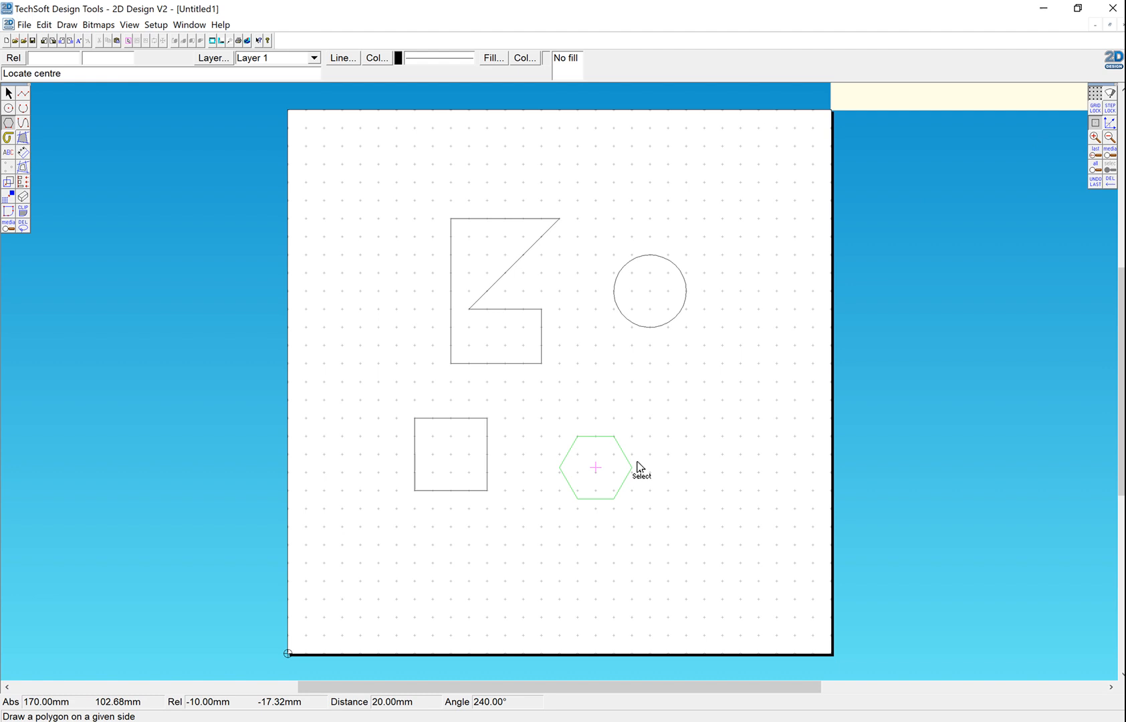
click(661, 445)
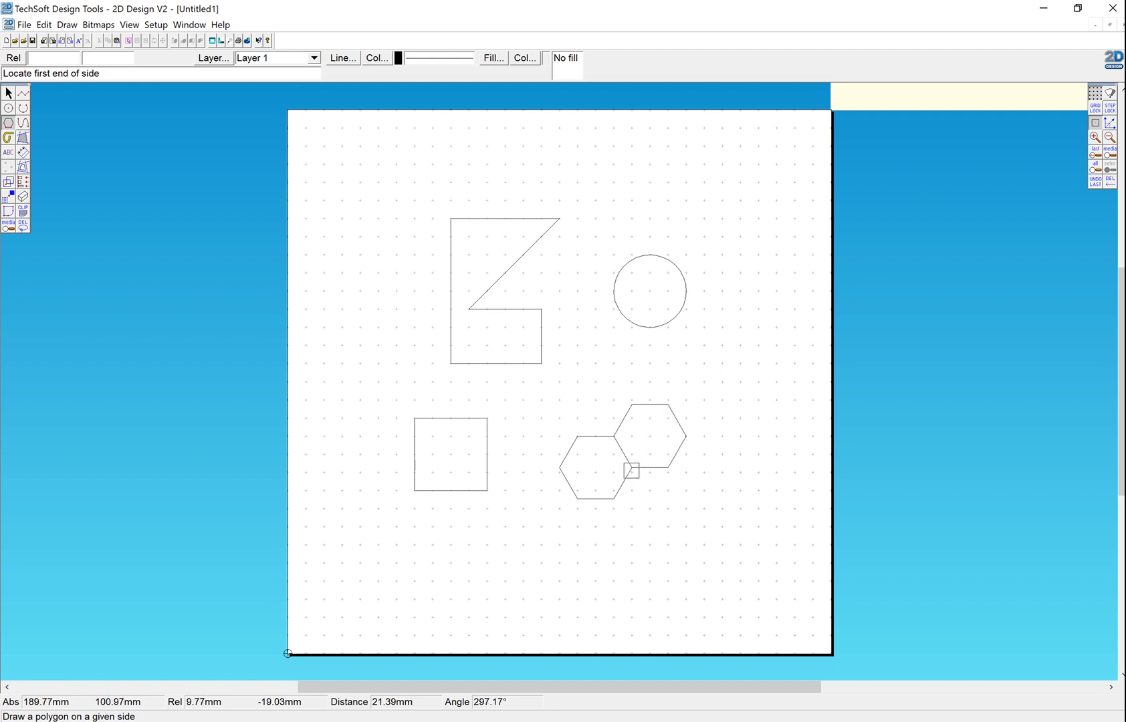
Step: Draw a third hexagon outward from the first hexagon's lower-right side
click(632, 468)
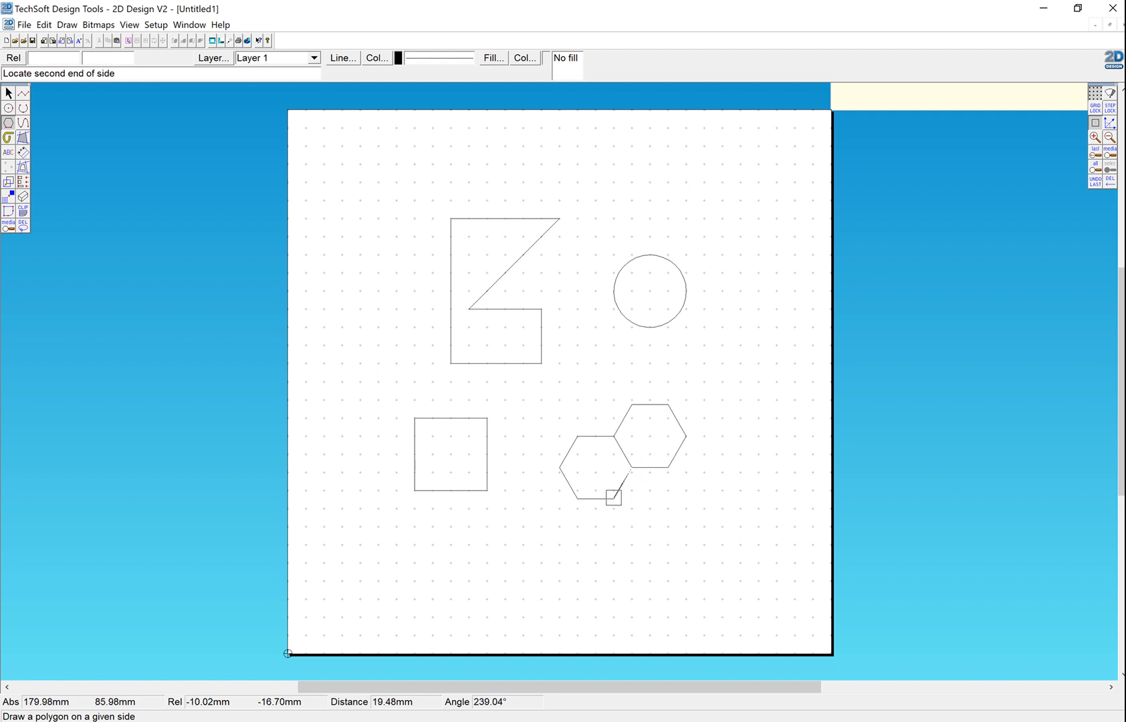
click(614, 499)
click(678, 514)
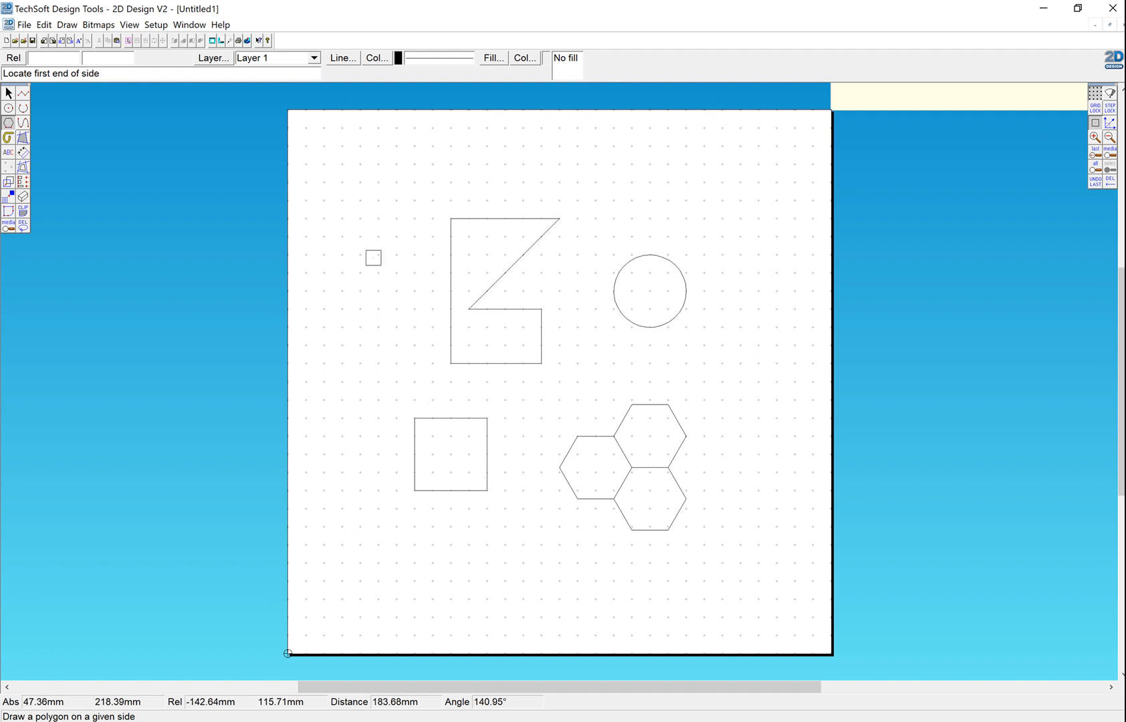
Step: Set the regular polygon to 5 sides and draw a pentagon below the first hexagon's bottom side
double_click(10, 124)
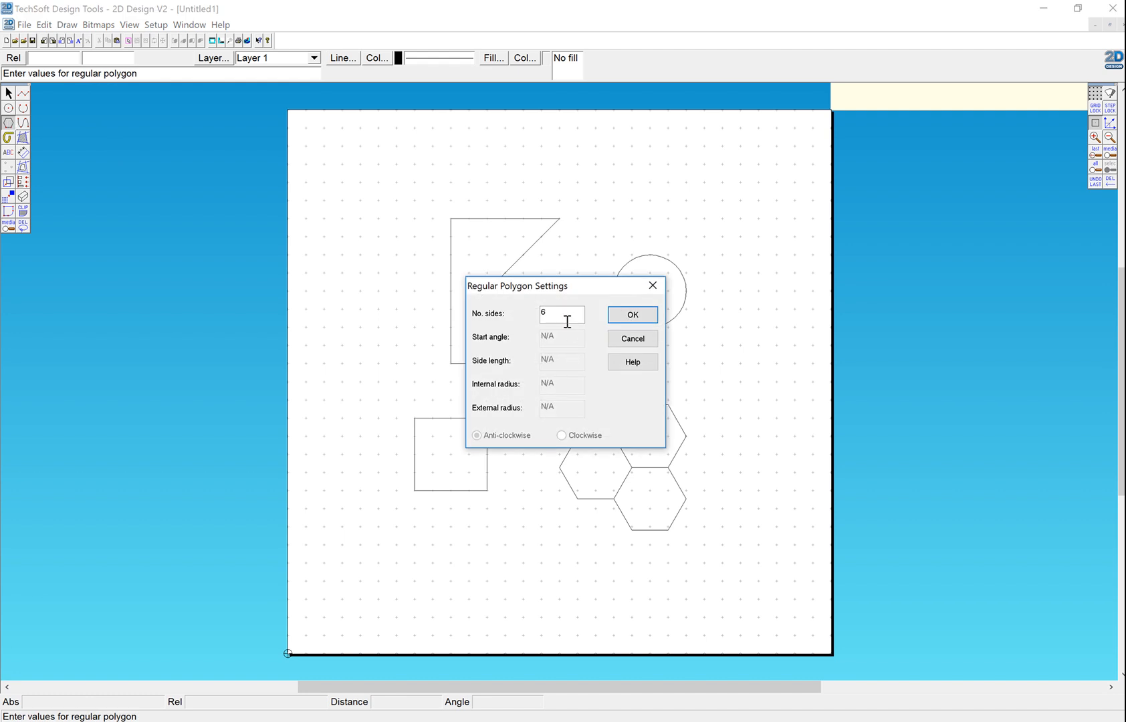
drag(561, 313, 536, 311)
text(5)
click(632, 314)
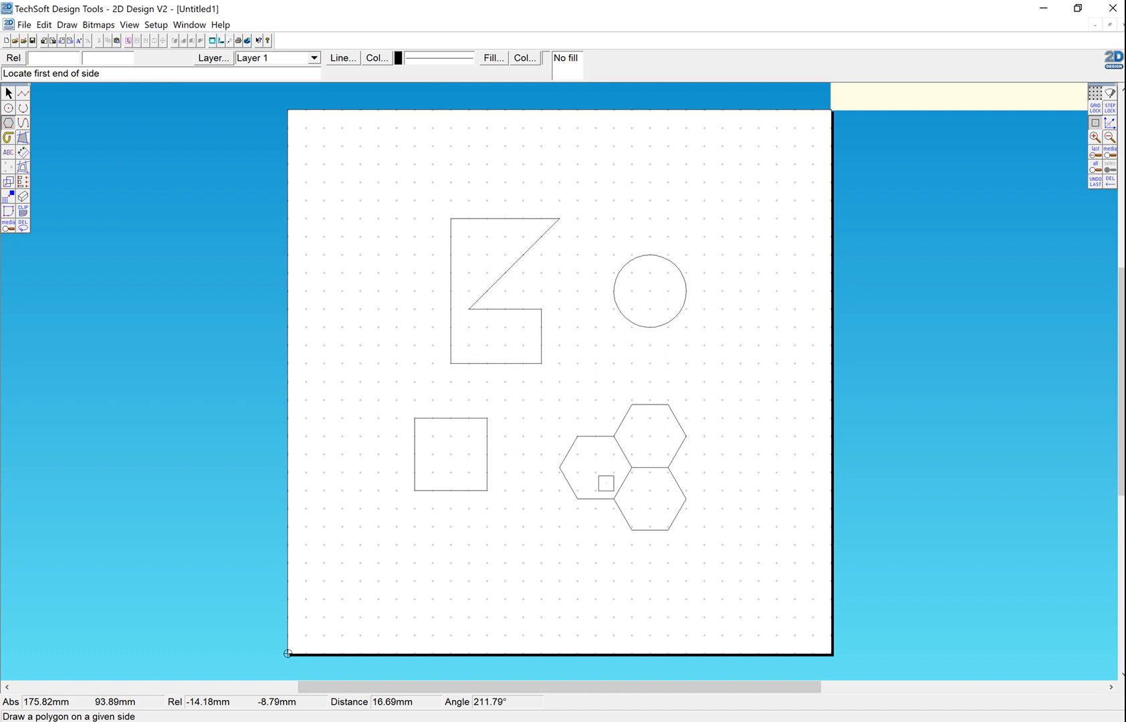
click(613, 497)
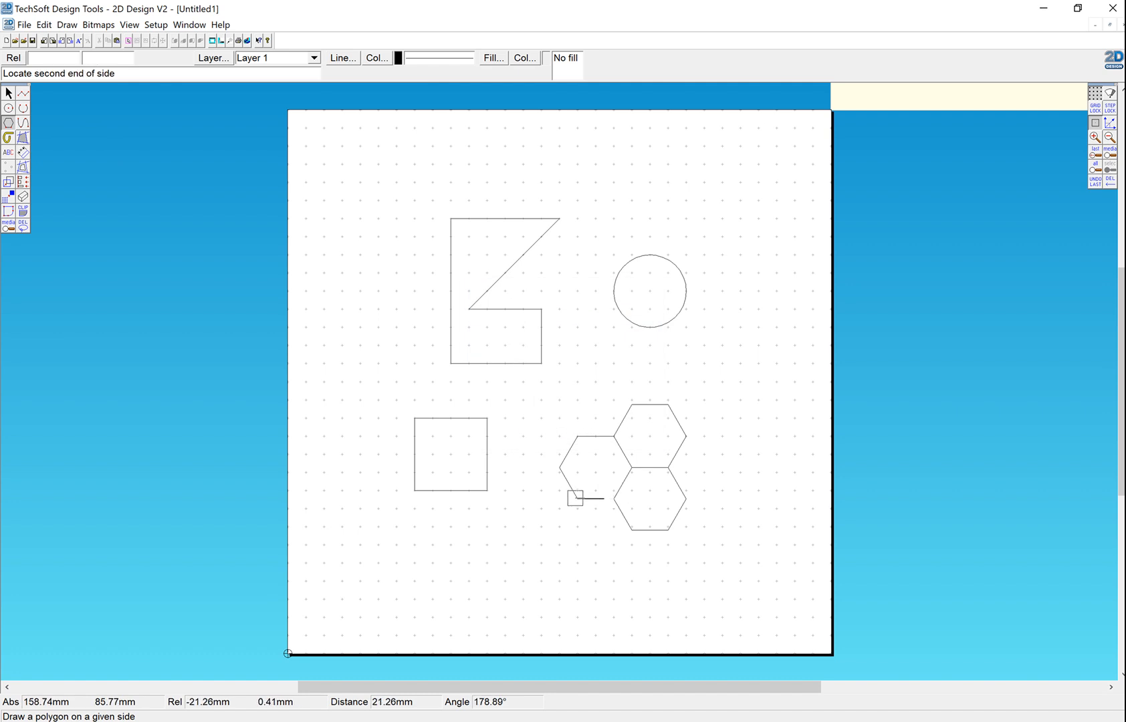
click(576, 498)
click(580, 528)
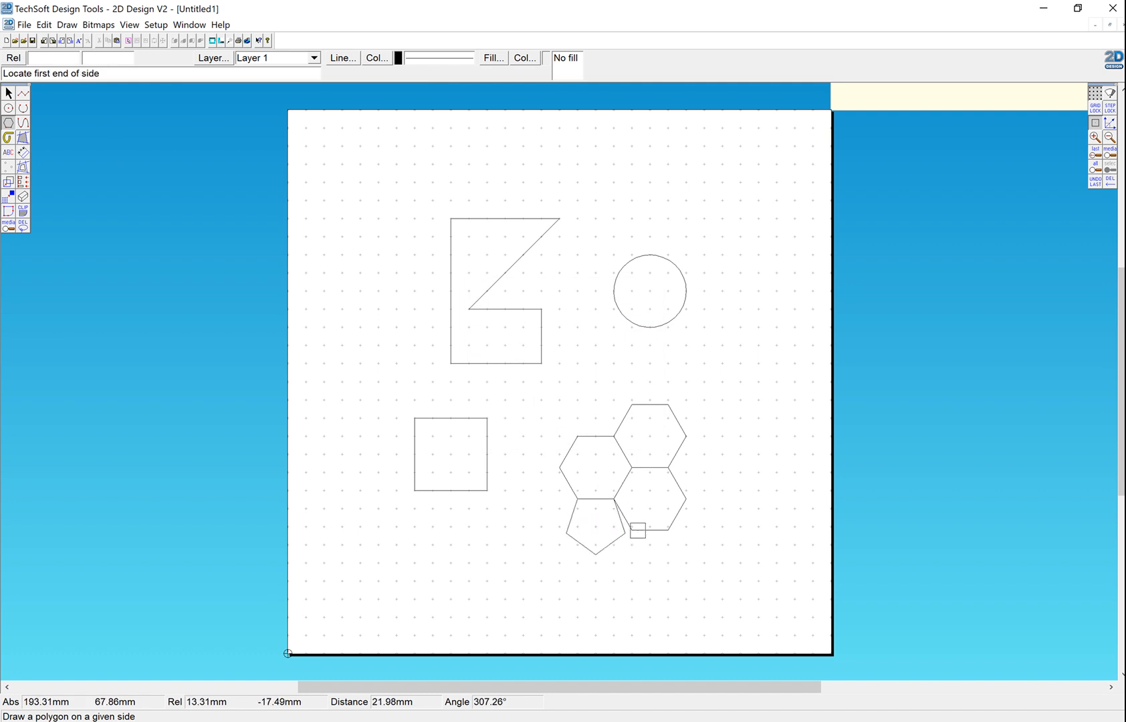
Step: Draw another pentagon on the lower-right hexagon's lower-left side, overlapping the first pentagon
click(630, 529)
click(613, 499)
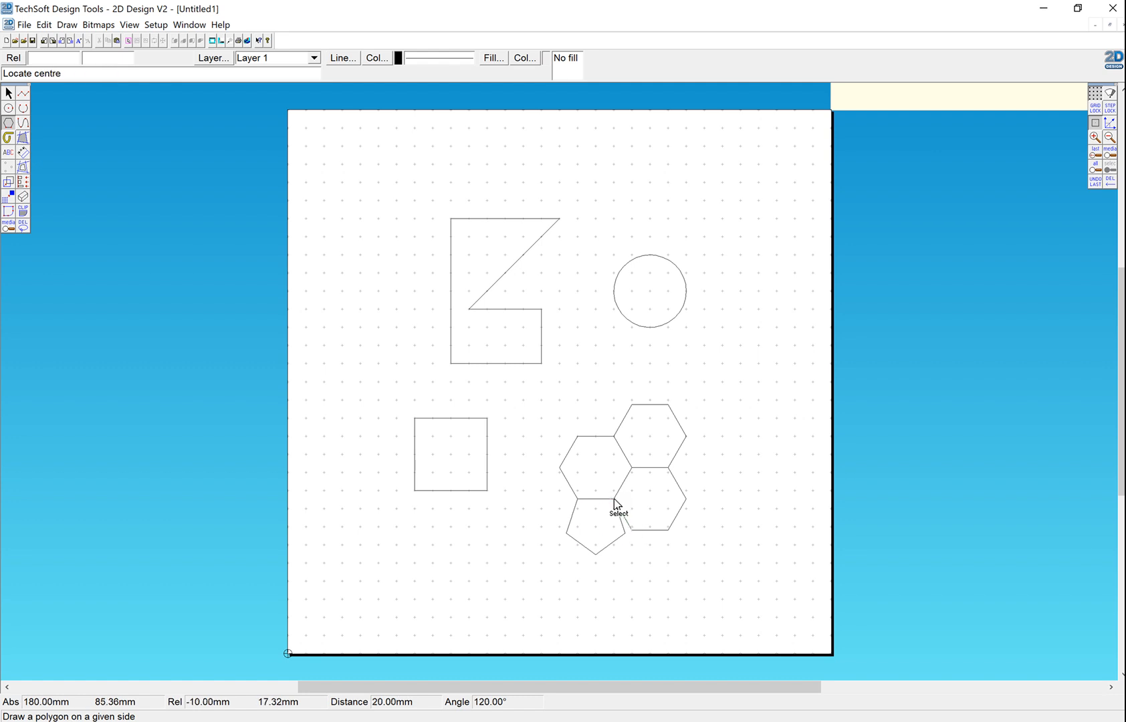
click(609, 519)
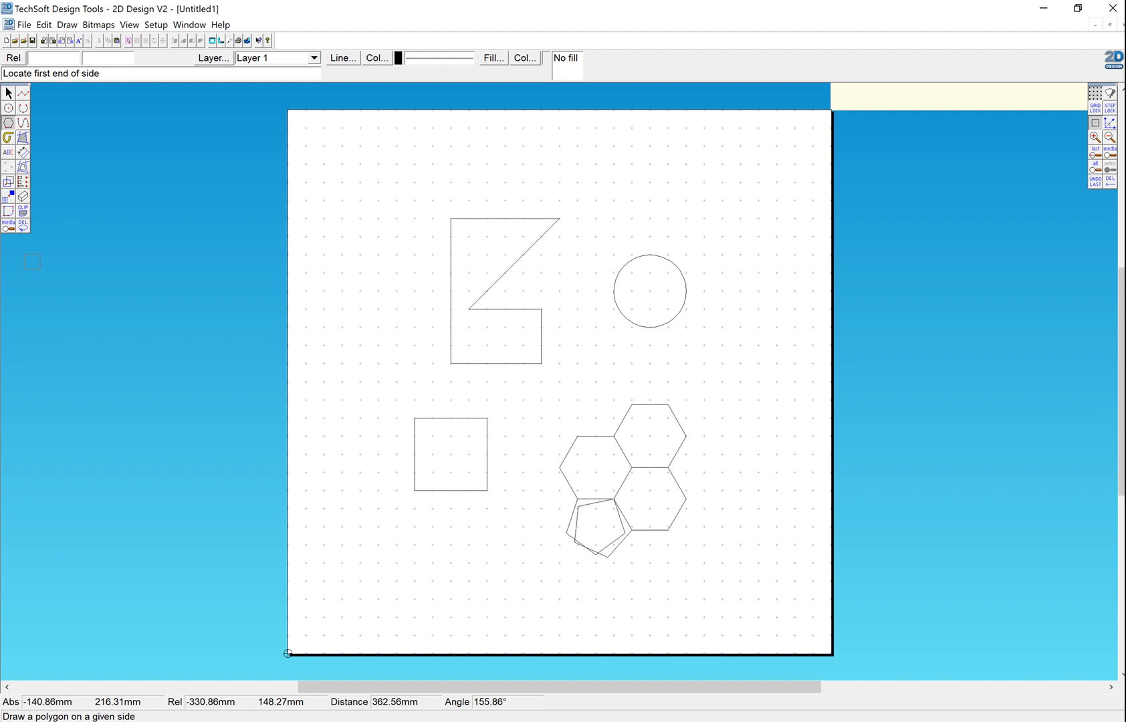
Step: Delete the overlapping line parts between intersections of the two pentagons, leaving one closed outline below the hexagons
click(23, 228)
click(50, 229)
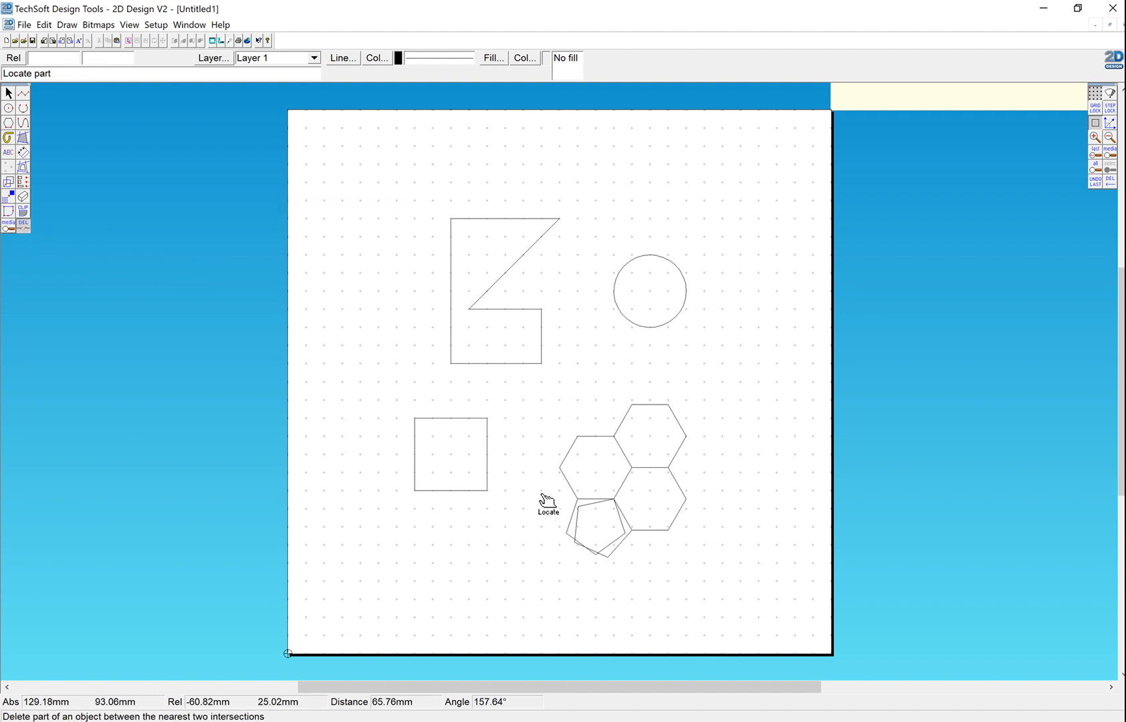
click(597, 514)
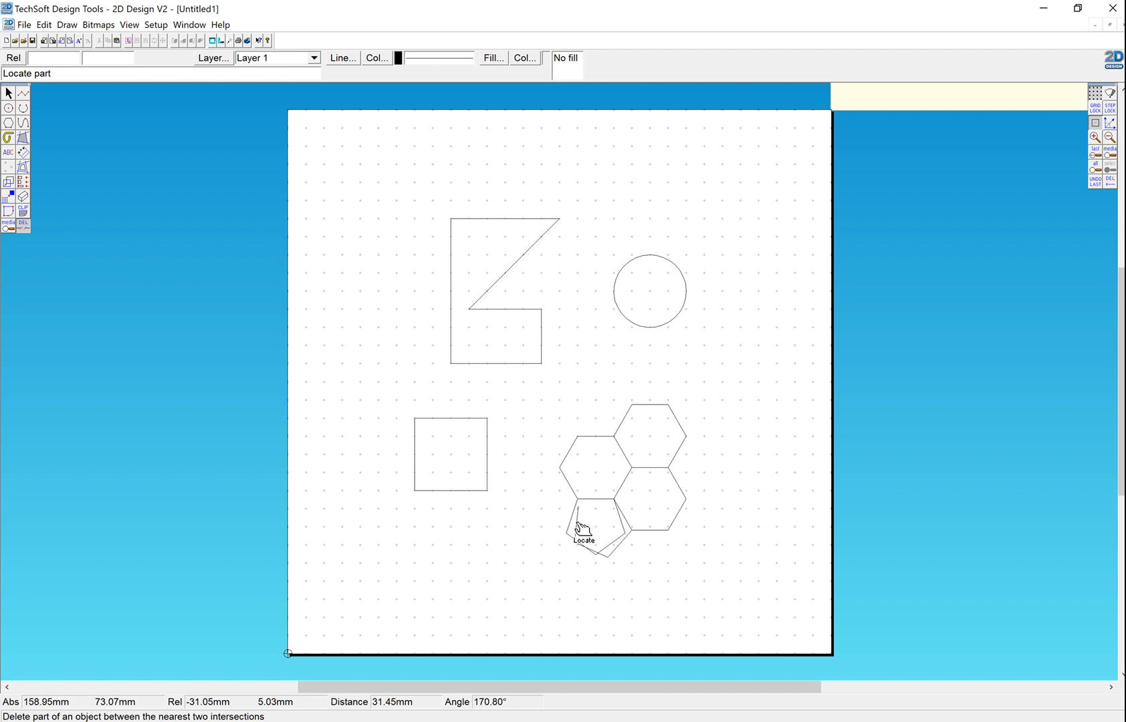
click(615, 543)
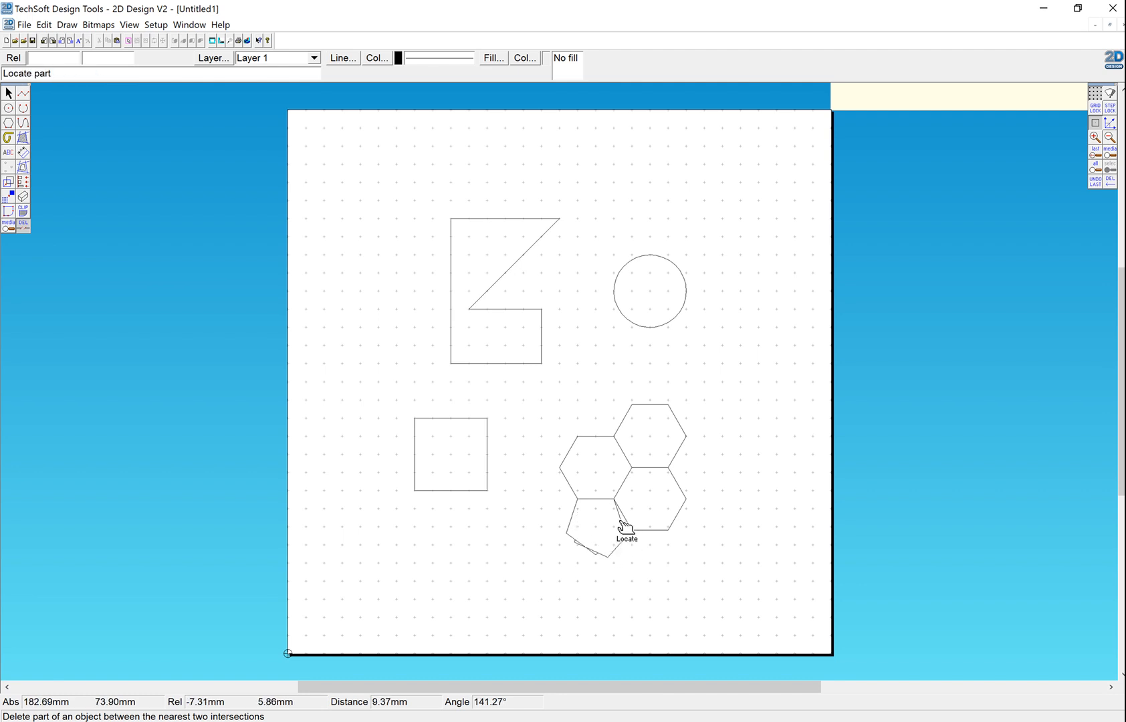
click(623, 525)
click(593, 557)
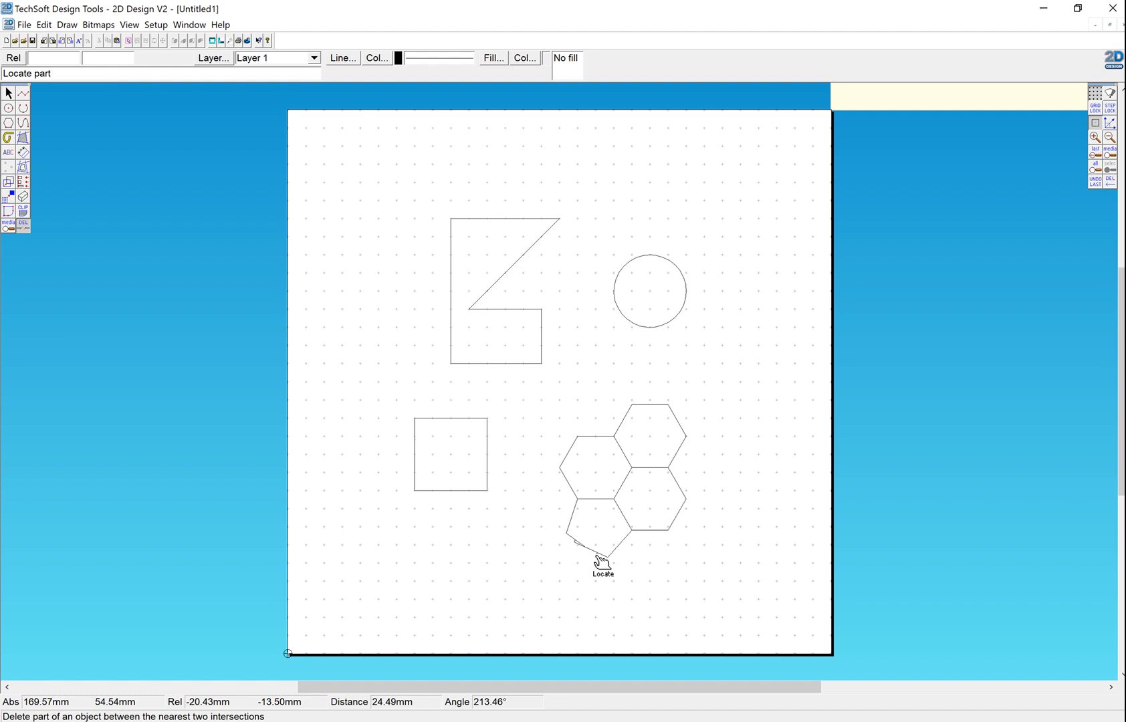
click(595, 555)
click(578, 547)
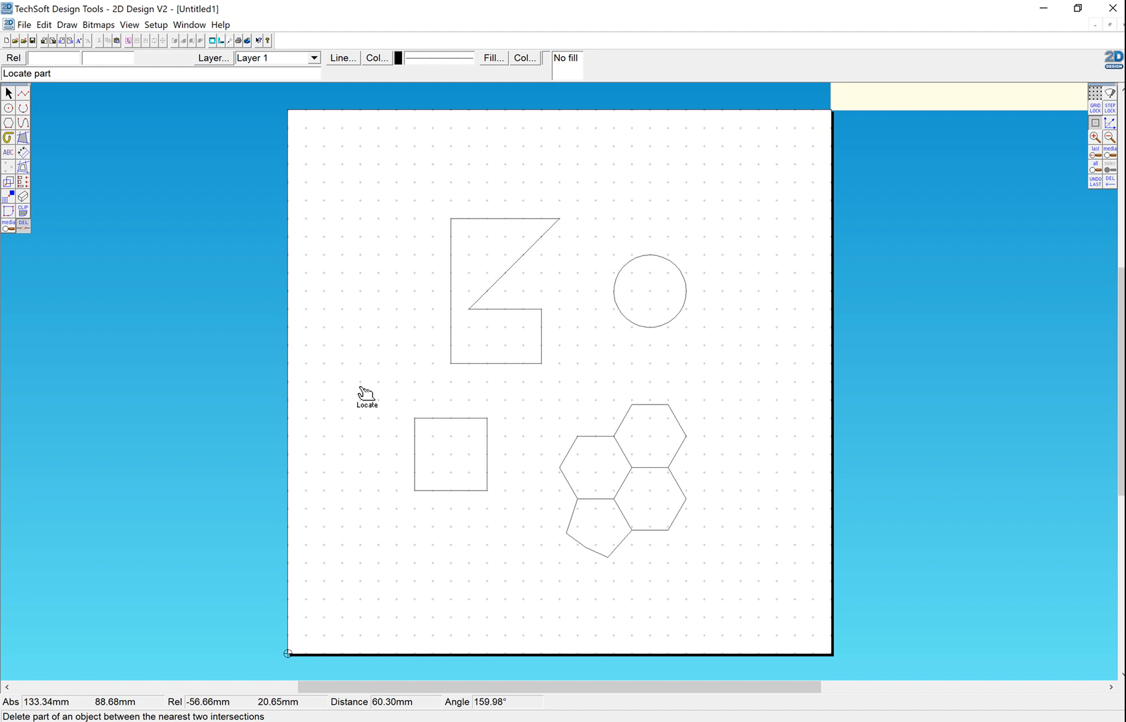
Step: Select the whole cluster of hexagons and trimmed pentagon and move it to the page's upper-left area
click(8, 93)
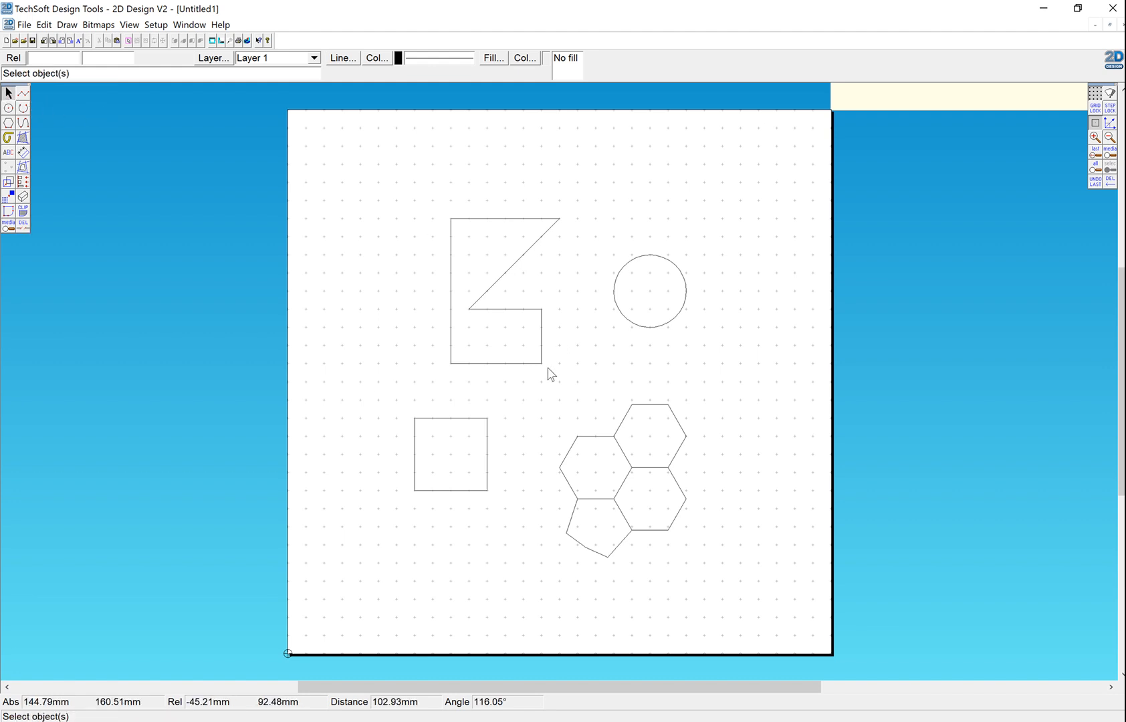
drag(548, 379, 725, 585)
drag(623, 481, 397, 226)
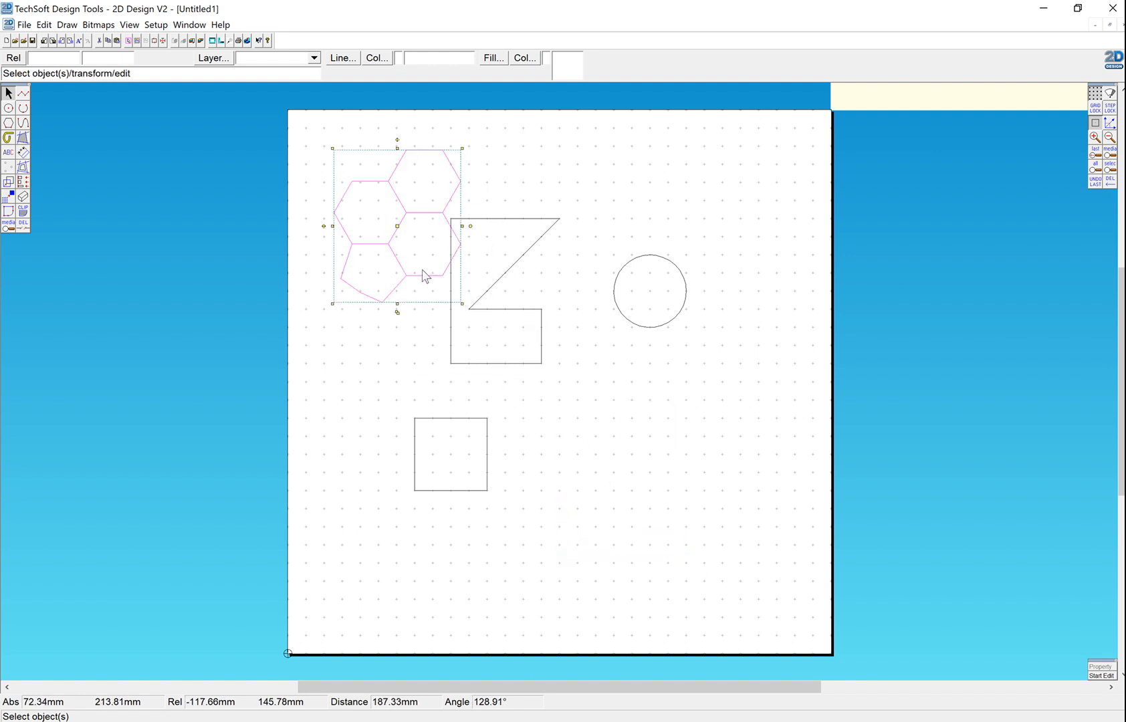
Step: Start Move/Copy on the selected polygon cluster with the Replace option
click(9, 184)
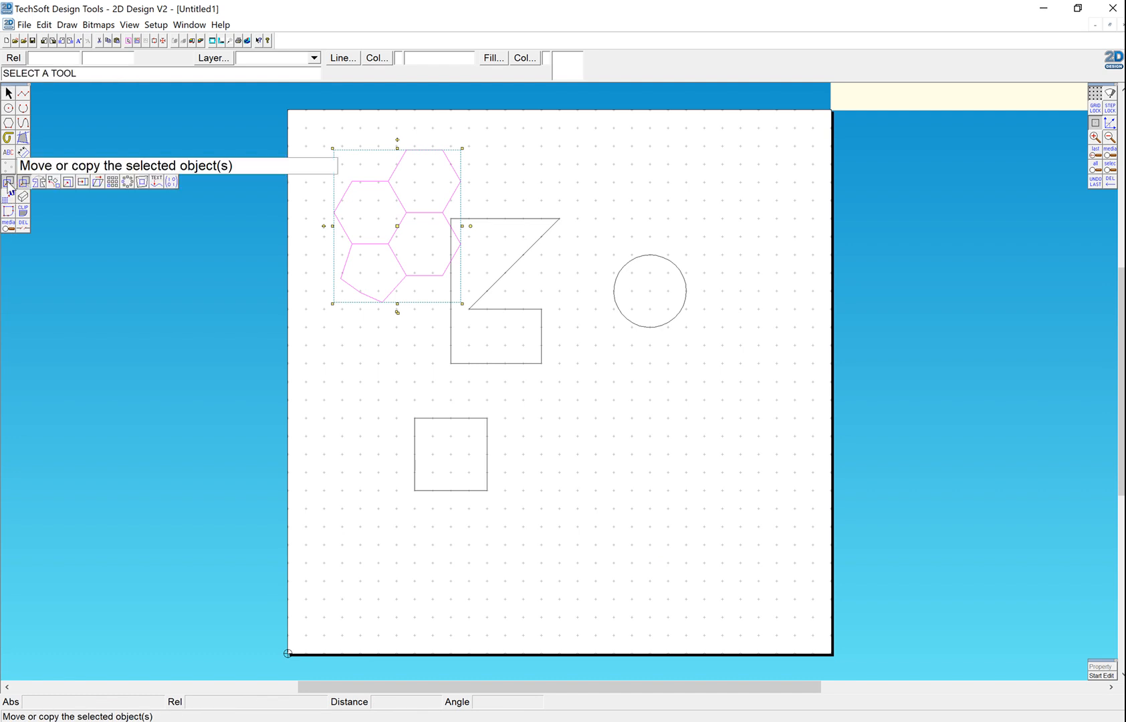
click(9, 182)
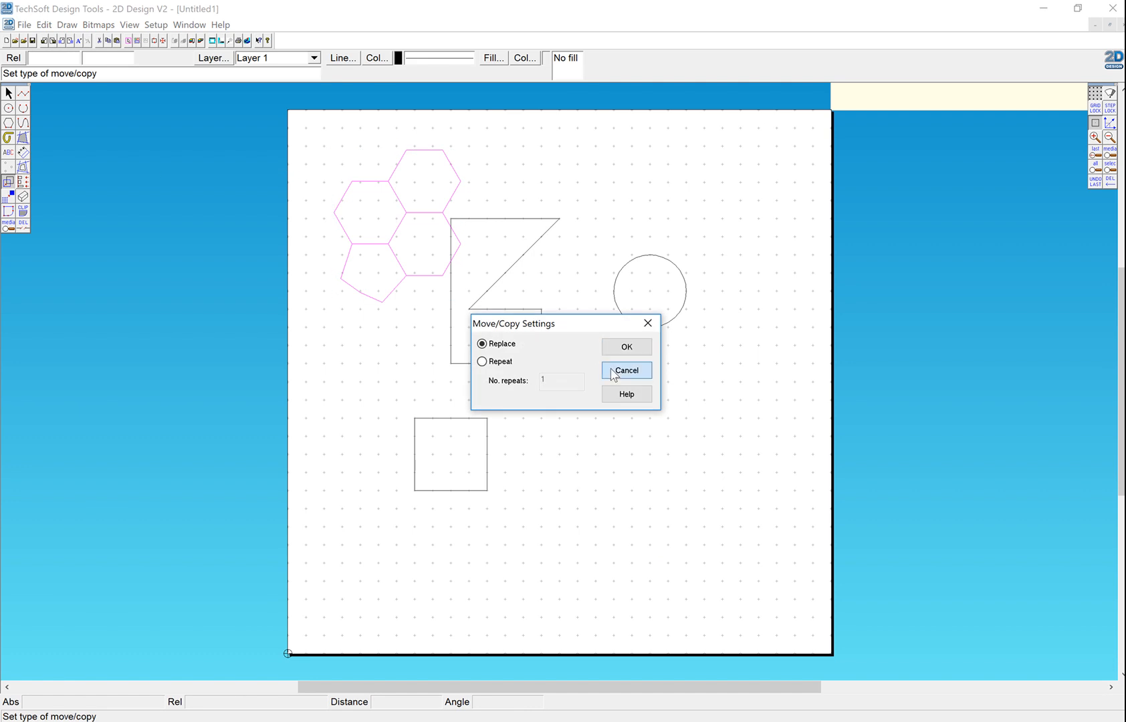
click(609, 367)
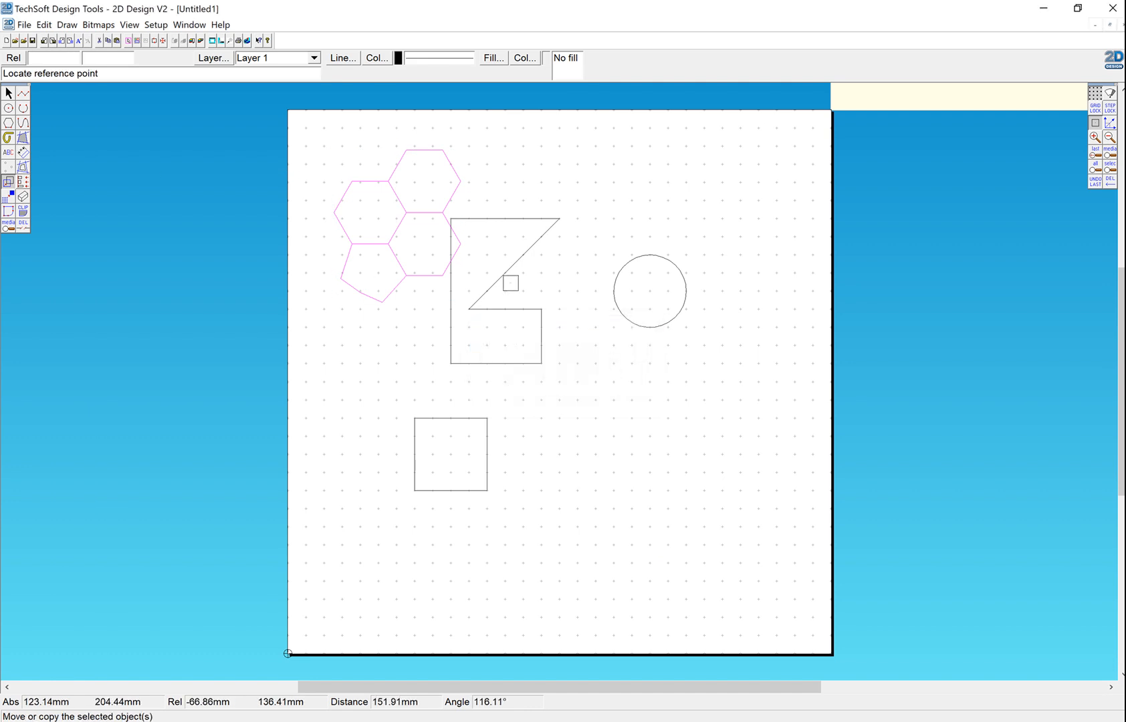